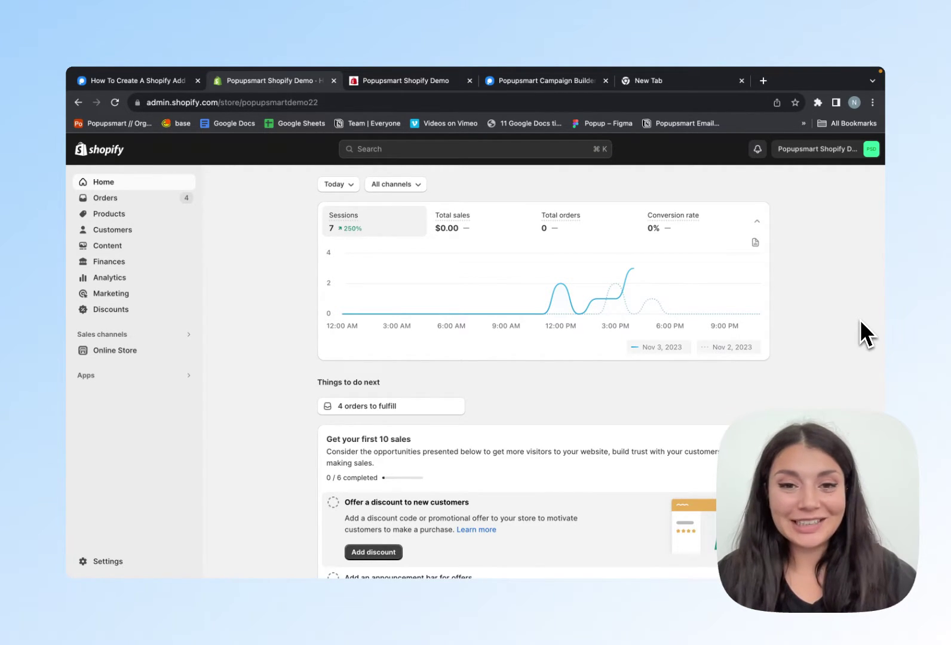
- Open the add-to-cart link tutorial and select its cart URL template
key(super+1)
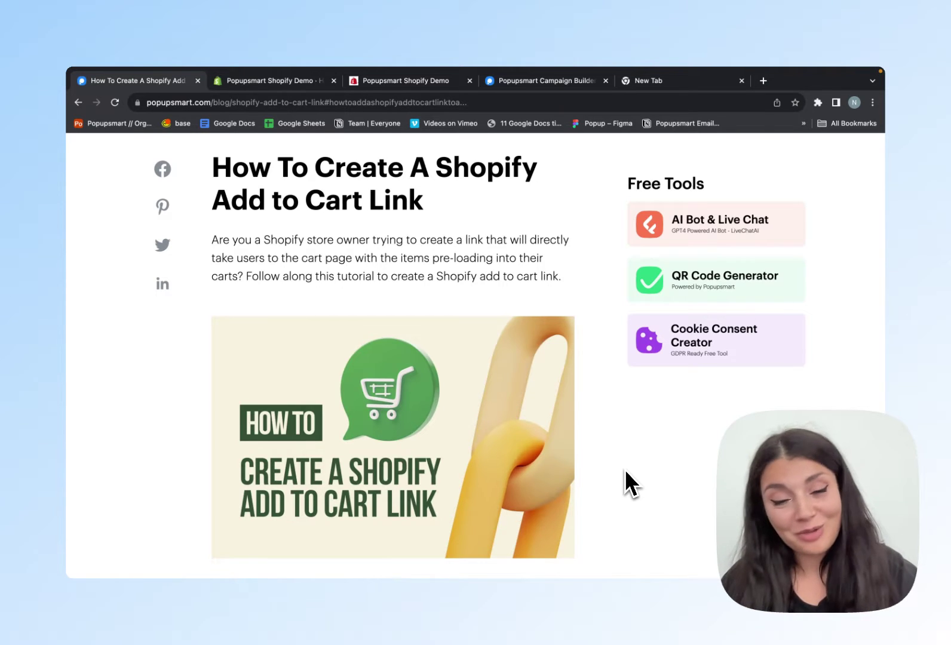
key(ctrl+Tab)
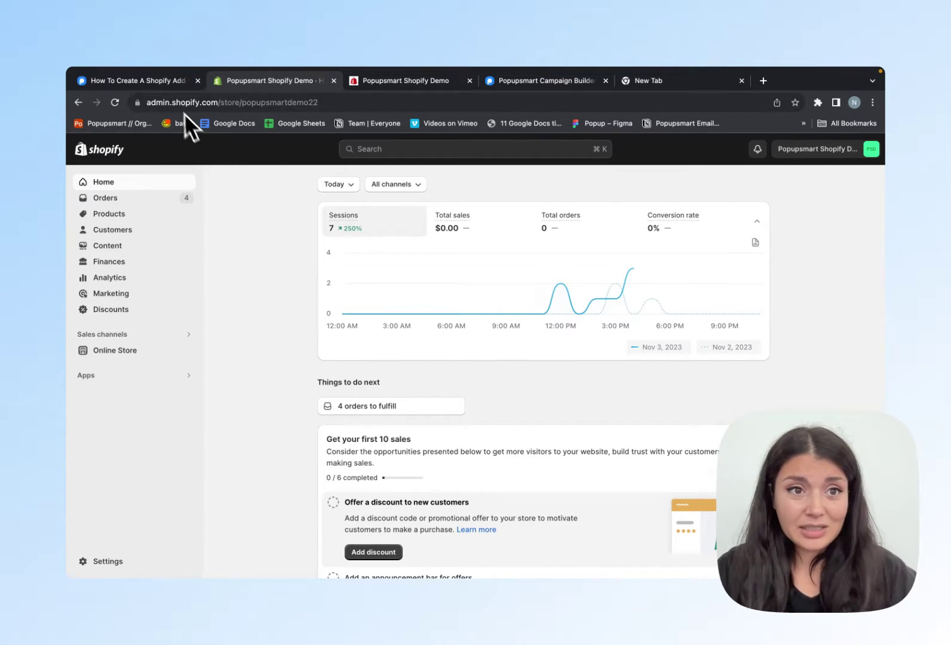
click(177, 80)
scroll(486, 378, down, 5)
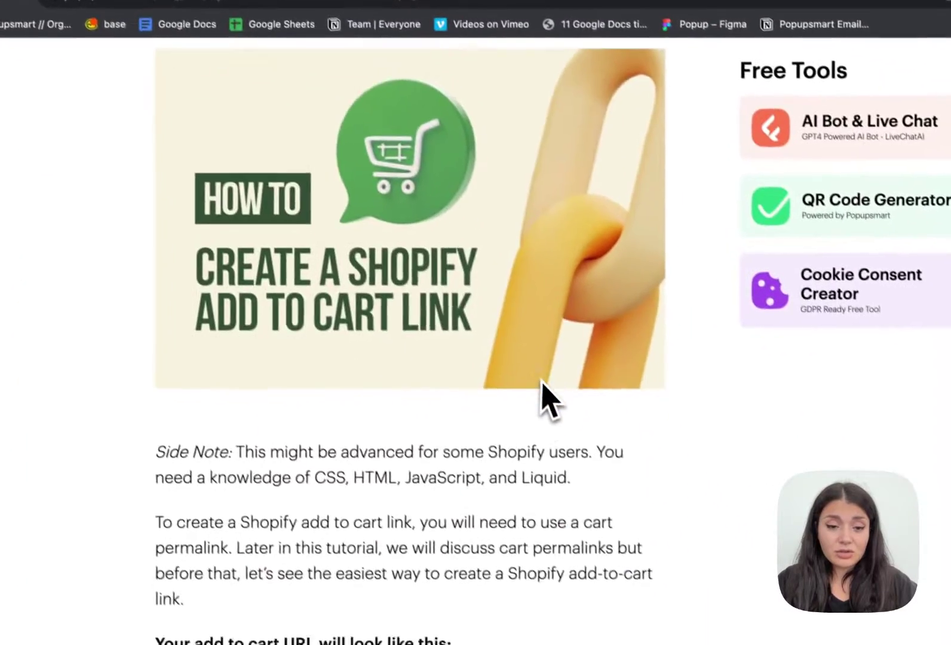
scroll(538, 388, down, 6)
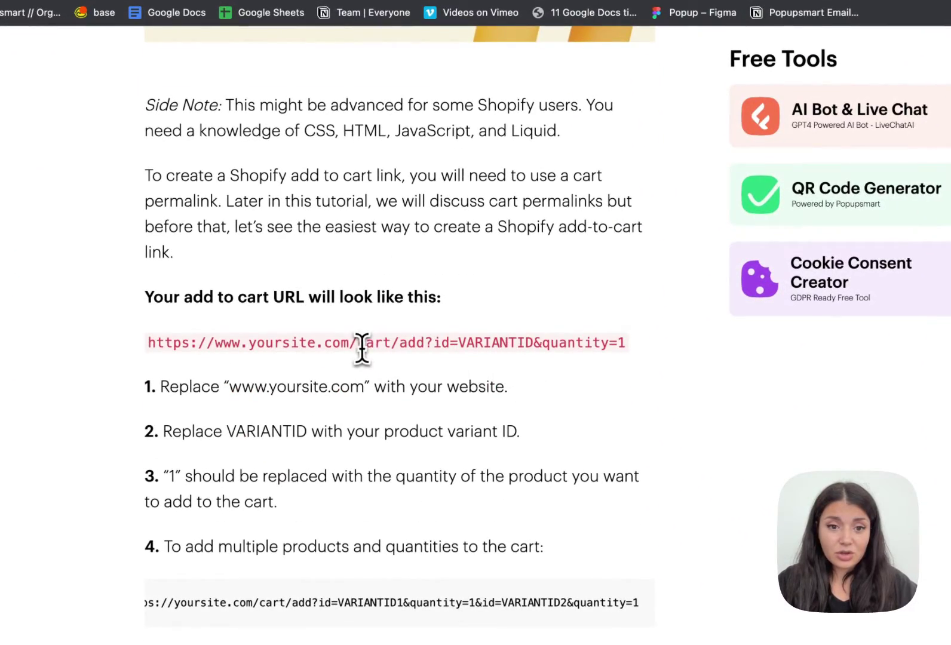
triple_click(362, 347)
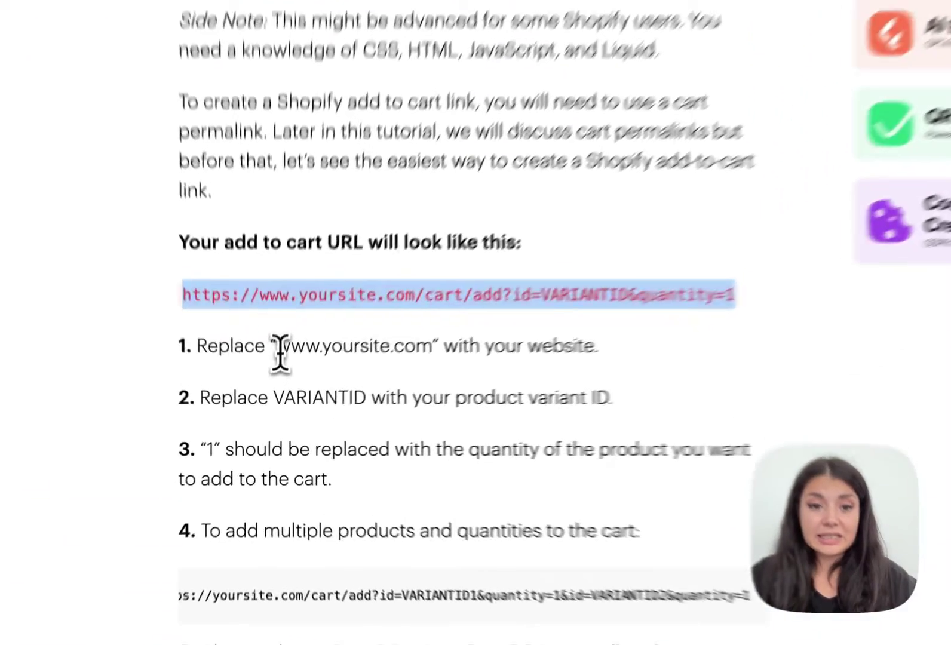
drag(272, 389, 363, 390)
drag(464, 322, 471, 321)
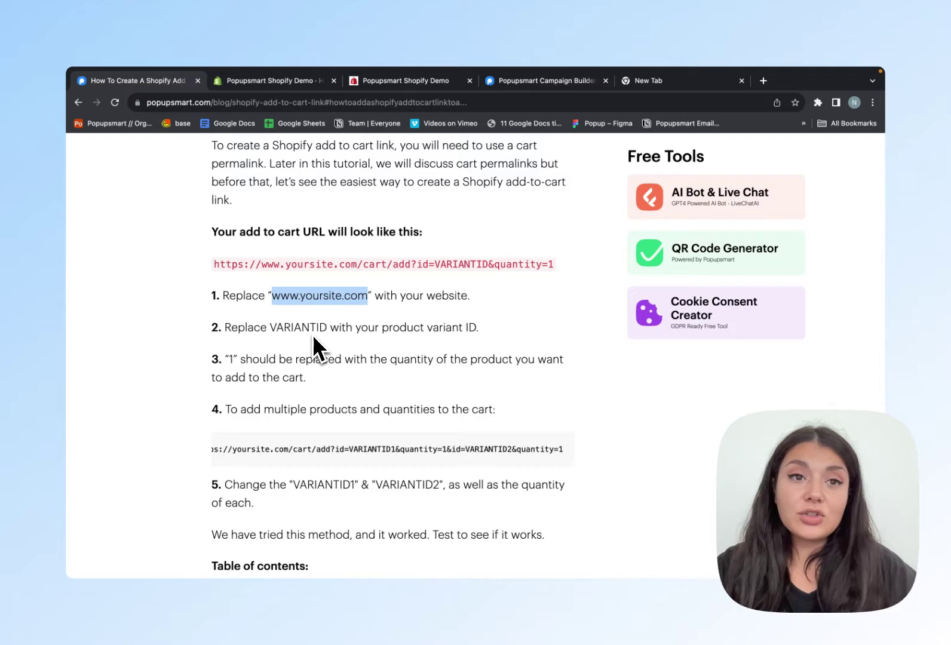
click(286, 83)
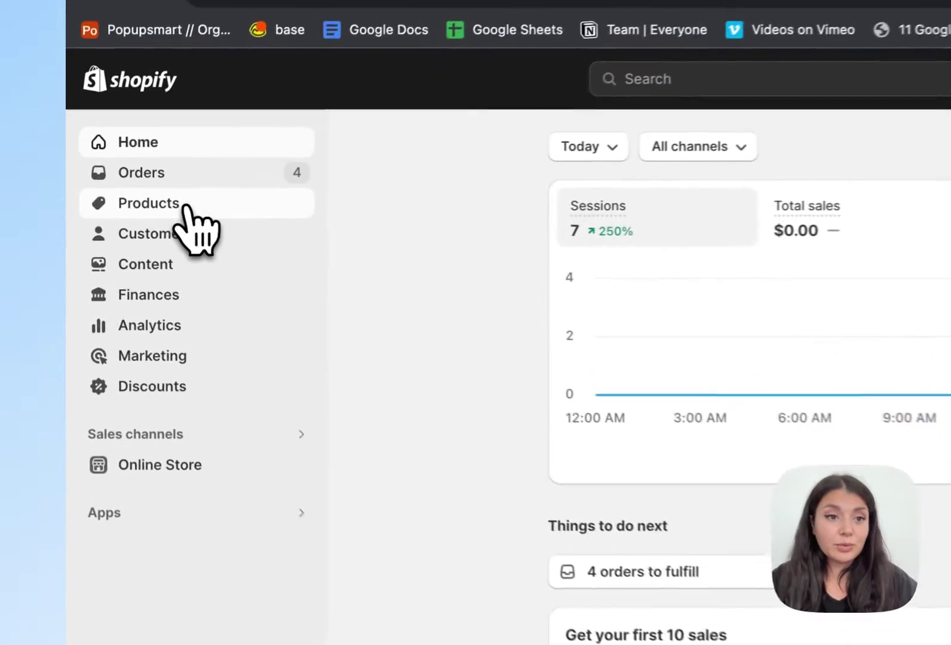
- From Products, open the ETRO - Floral-print Bomber Jacket's Medium variant page
click(148, 214)
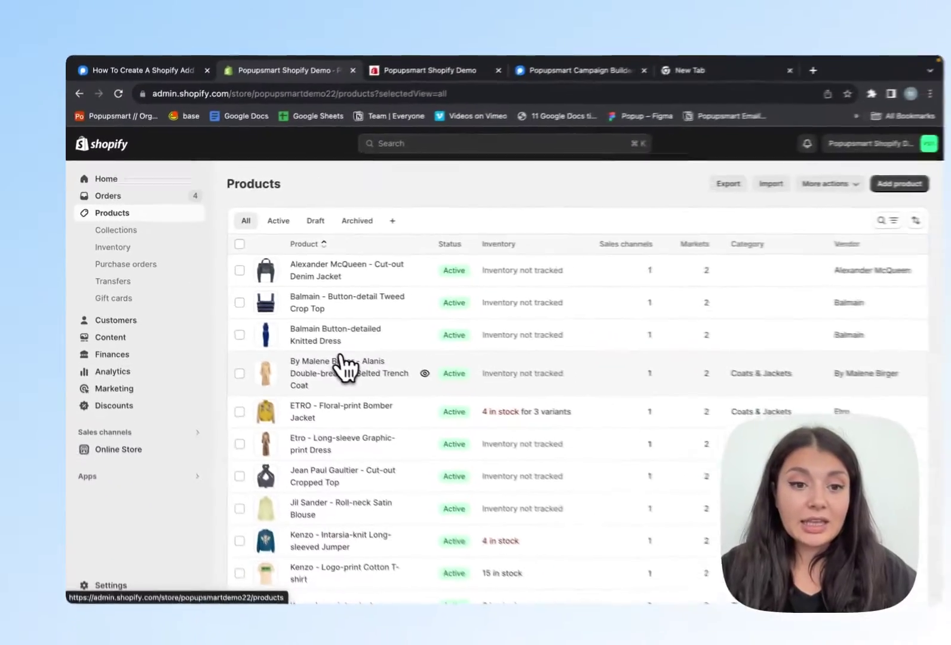
scroll(343, 367, down, 5)
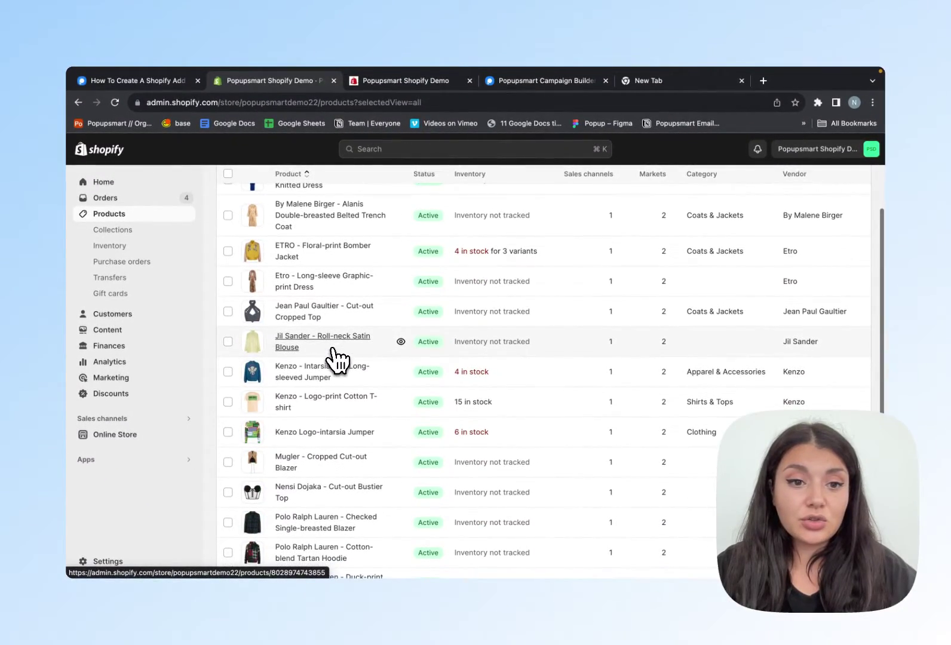
scroll(365, 358, down, 2)
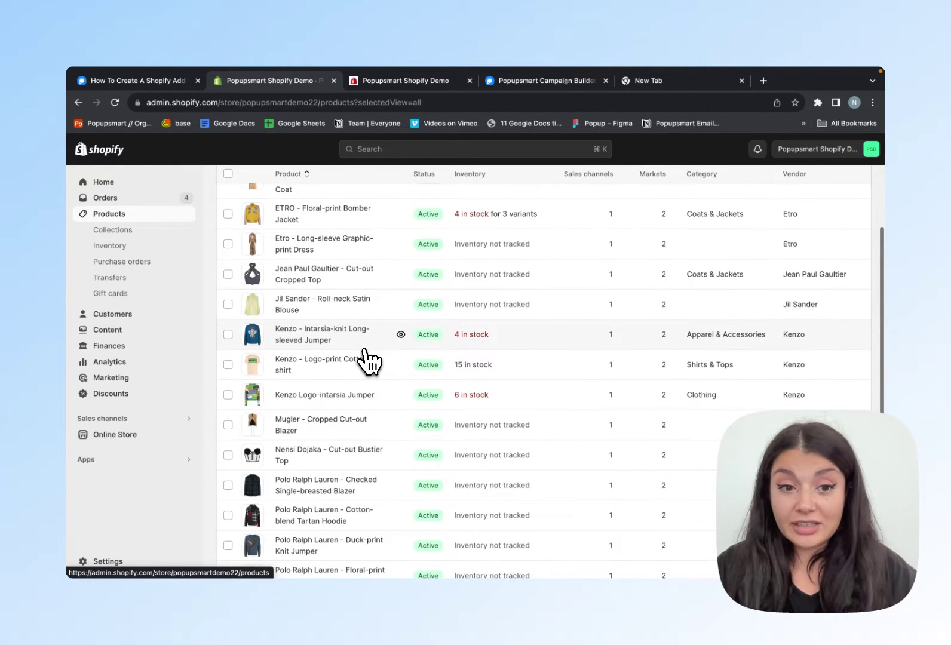
click(365, 352)
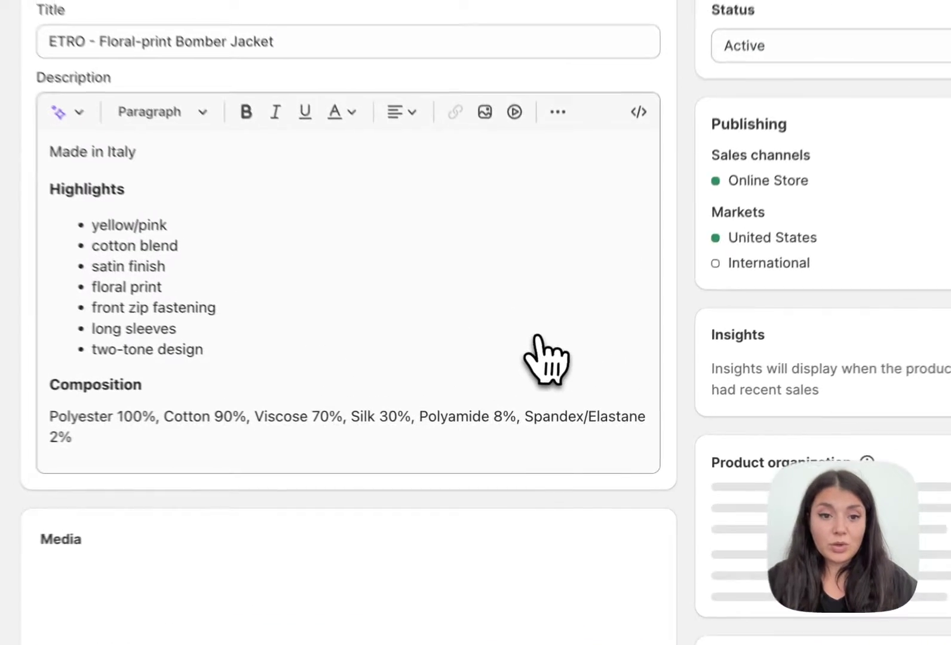
scroll(538, 331, down, 15)
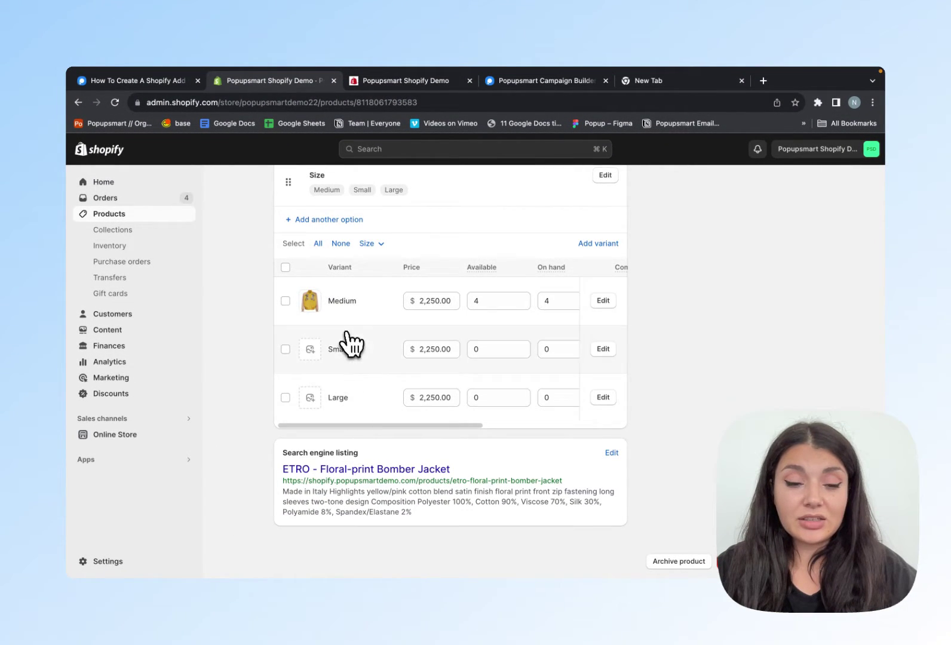
scroll(430, 352, right, 5)
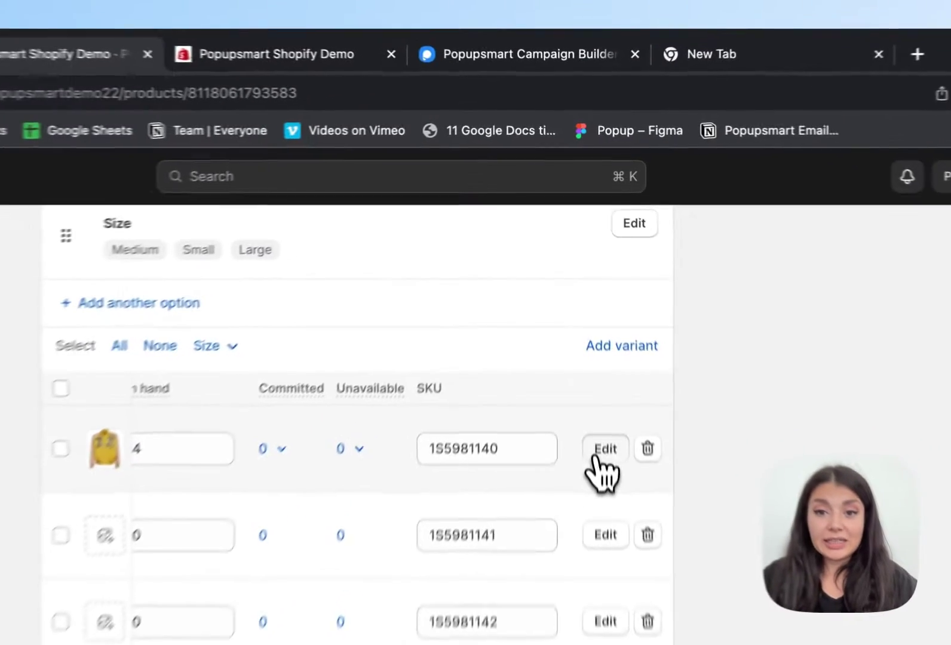
click(588, 301)
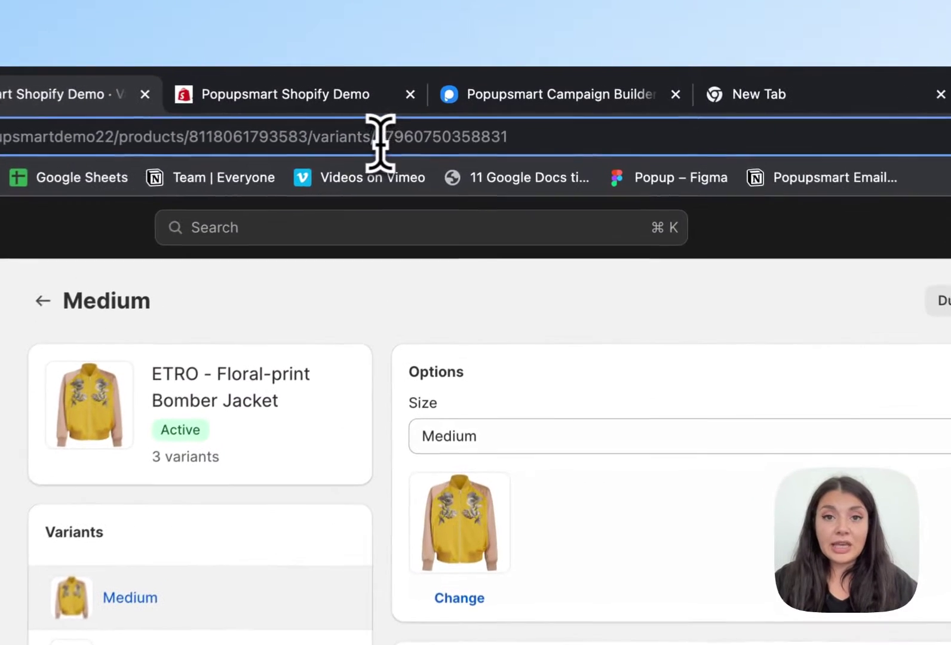
drag(451, 105, 517, 103)
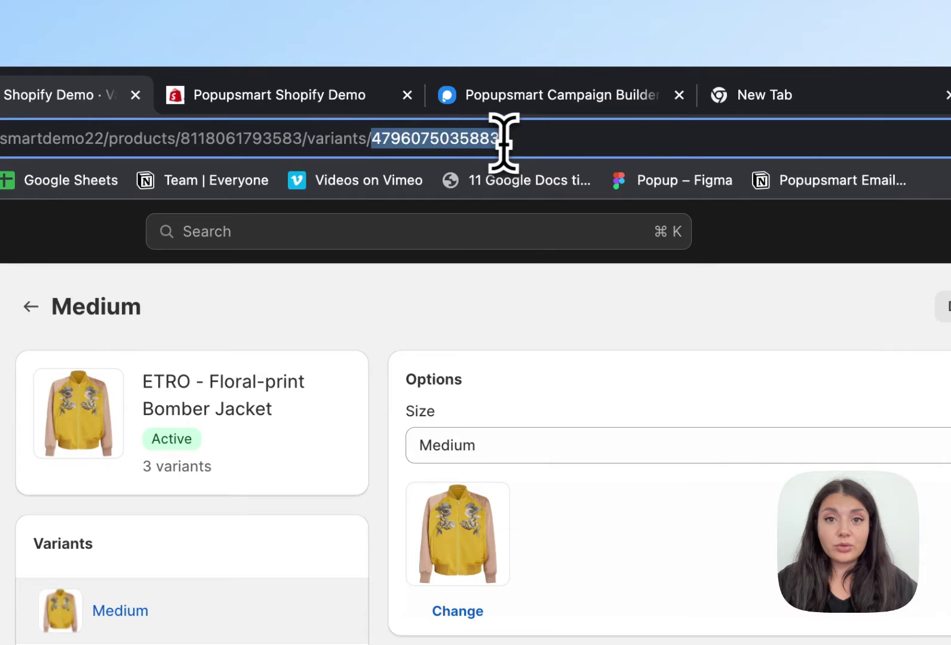
drag(504, 141, 511, 143)
key(super+c)
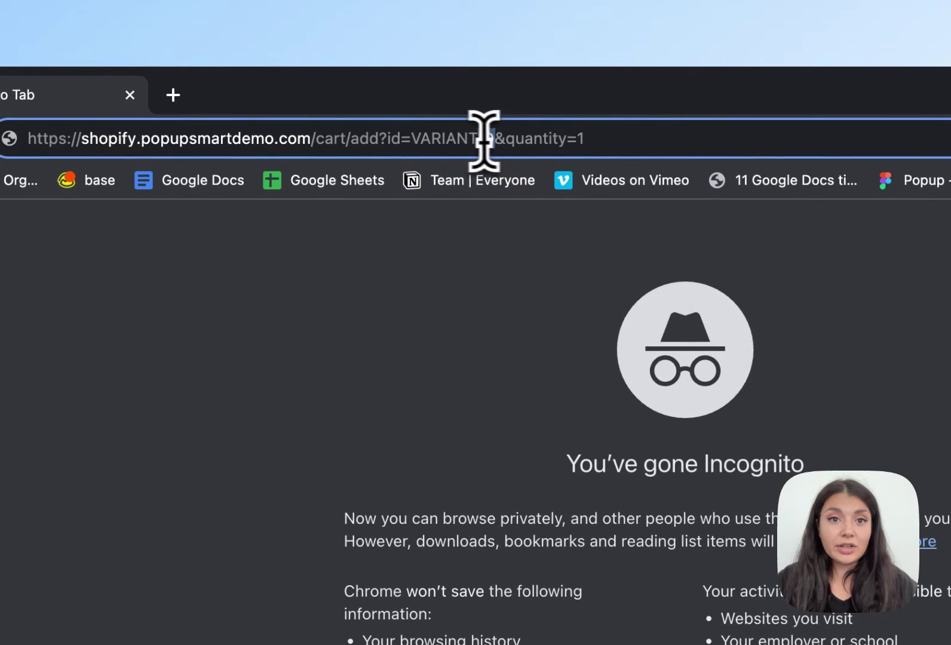
drag(484, 139, 412, 133)
key(super+v)
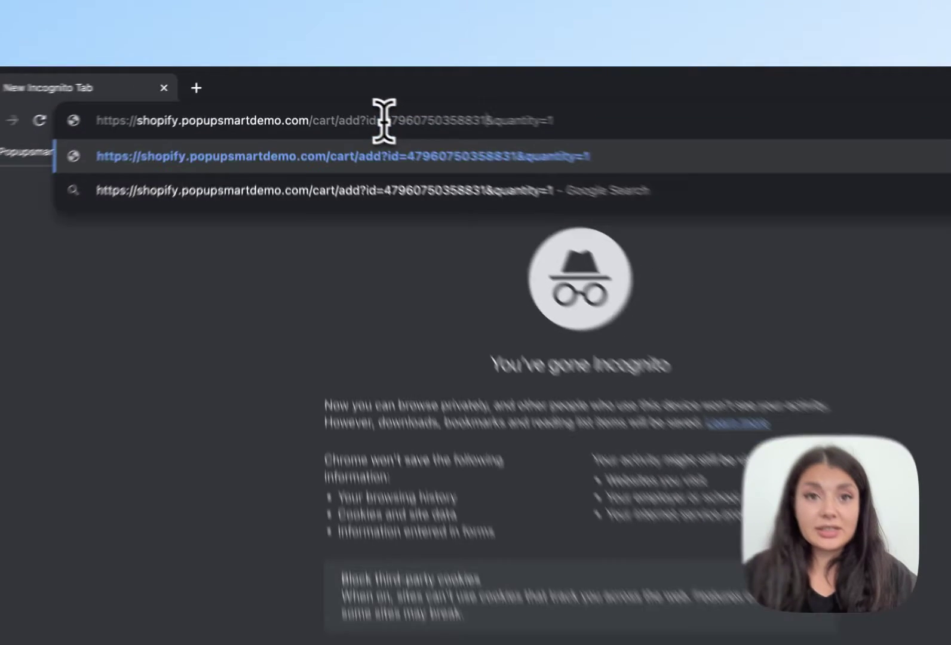
key(Escape)
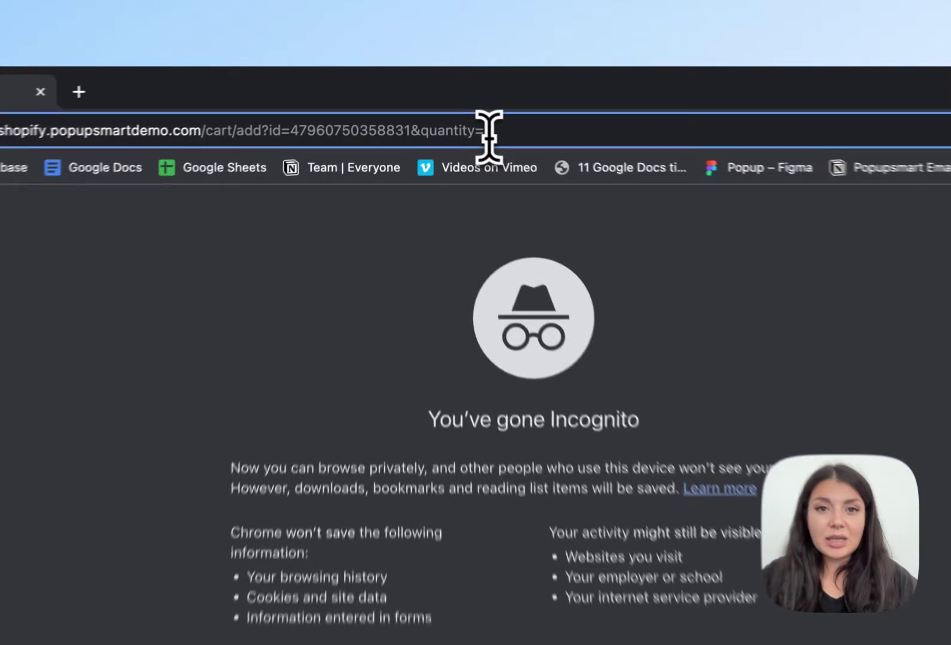
double_click(487, 131)
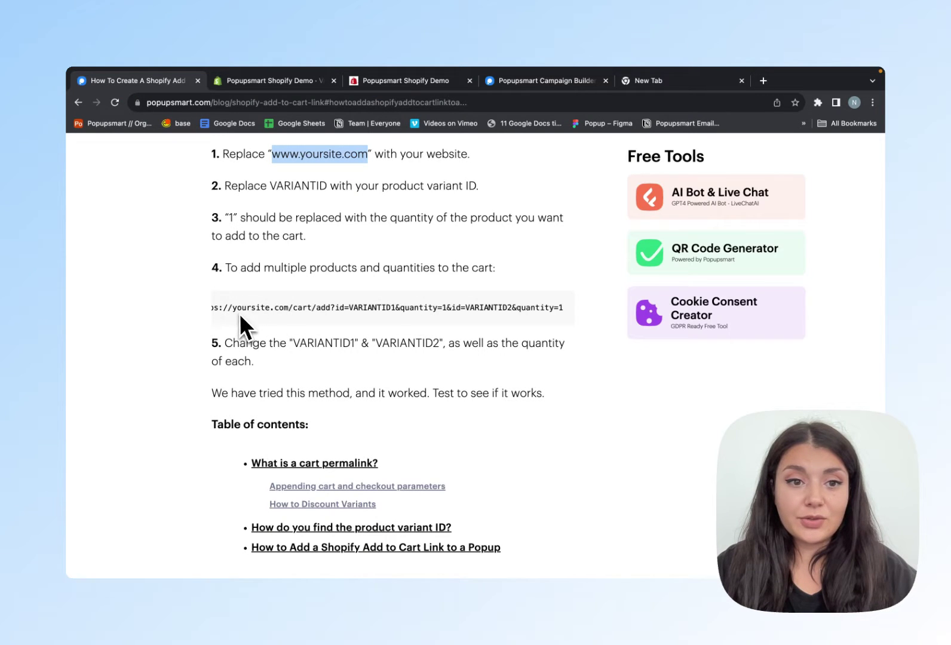
mouse_move(686, 559)
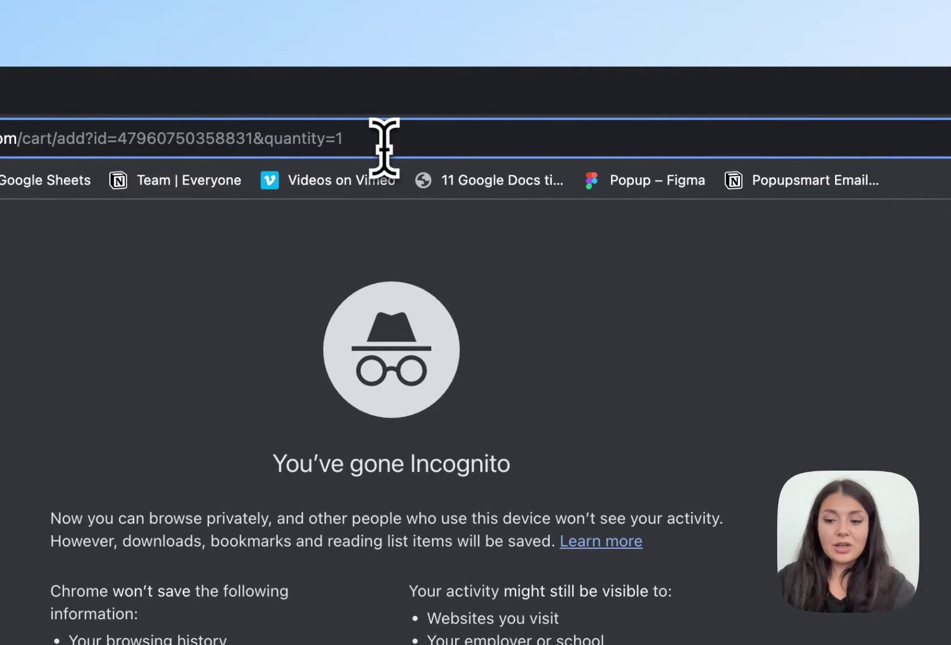
- Load the cart/add URL and confirm one Medium ETRO jacket at $2,250.00 is in the cart
key(Return)
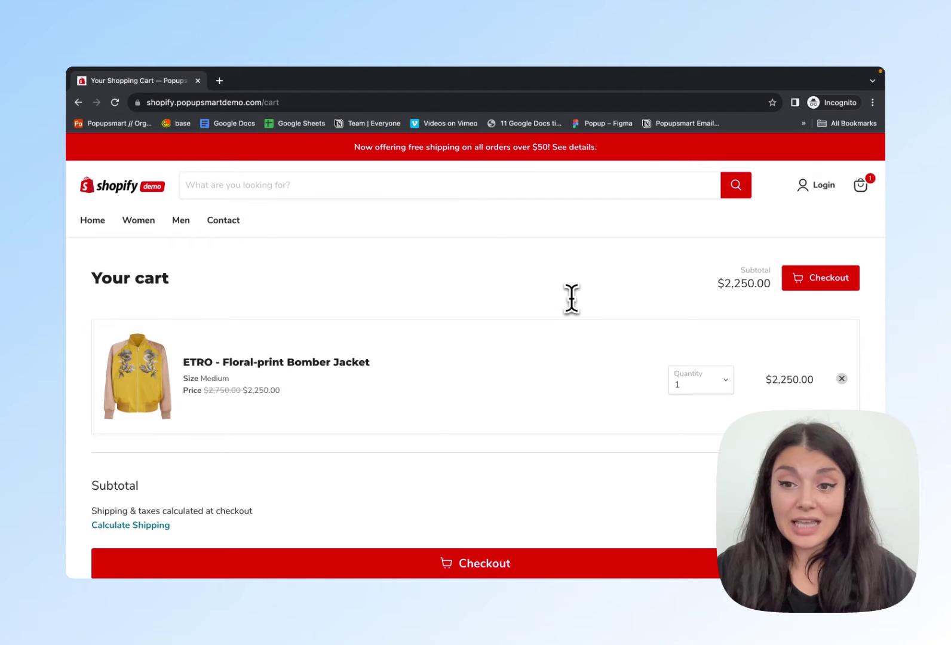
scroll(571, 299, down, 2)
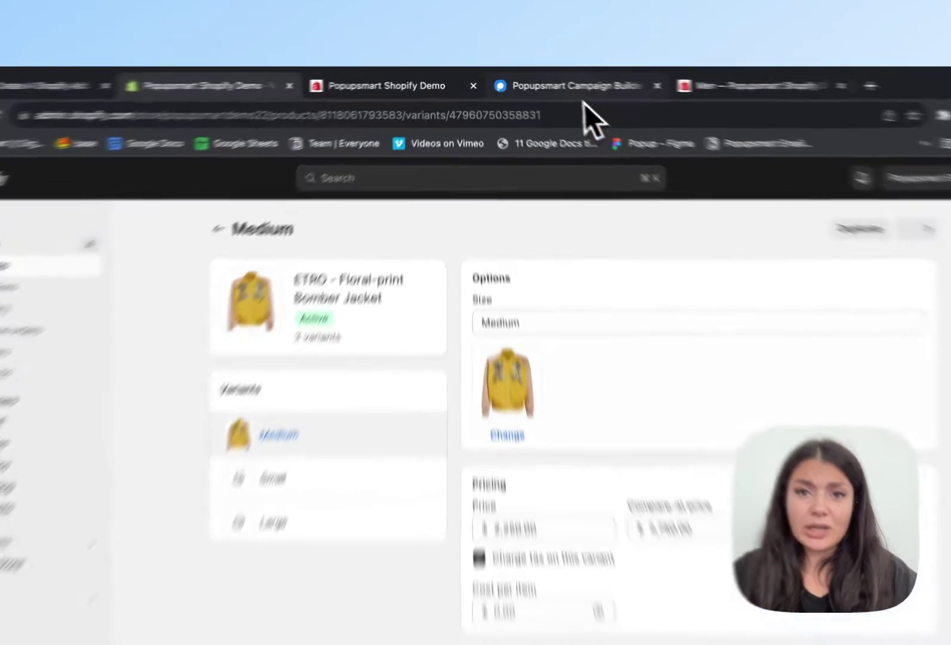
- Paste the store's collection URL as the Shopify element's product feed URL
click(547, 84)
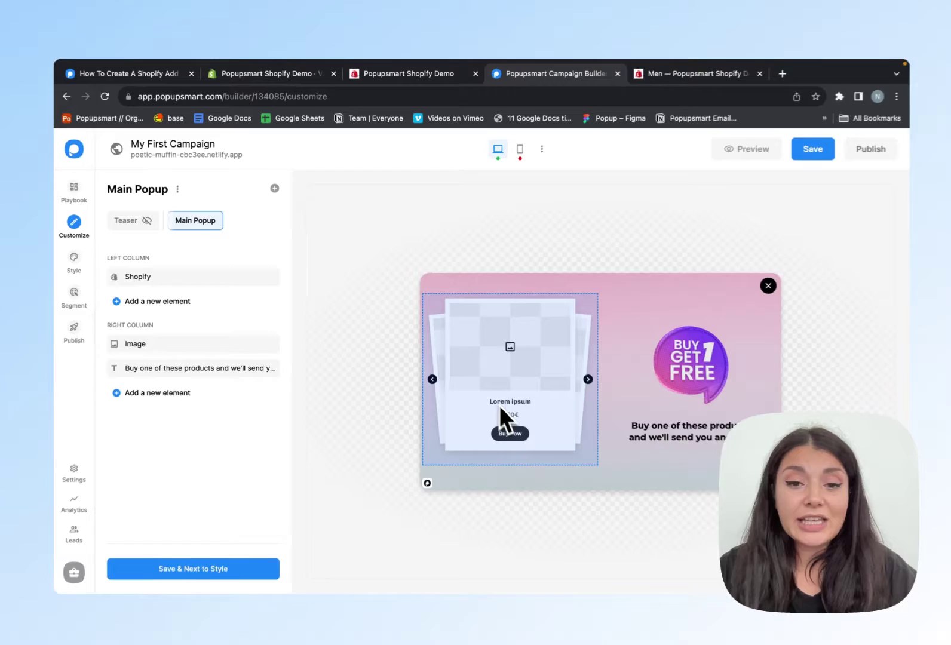
click(532, 379)
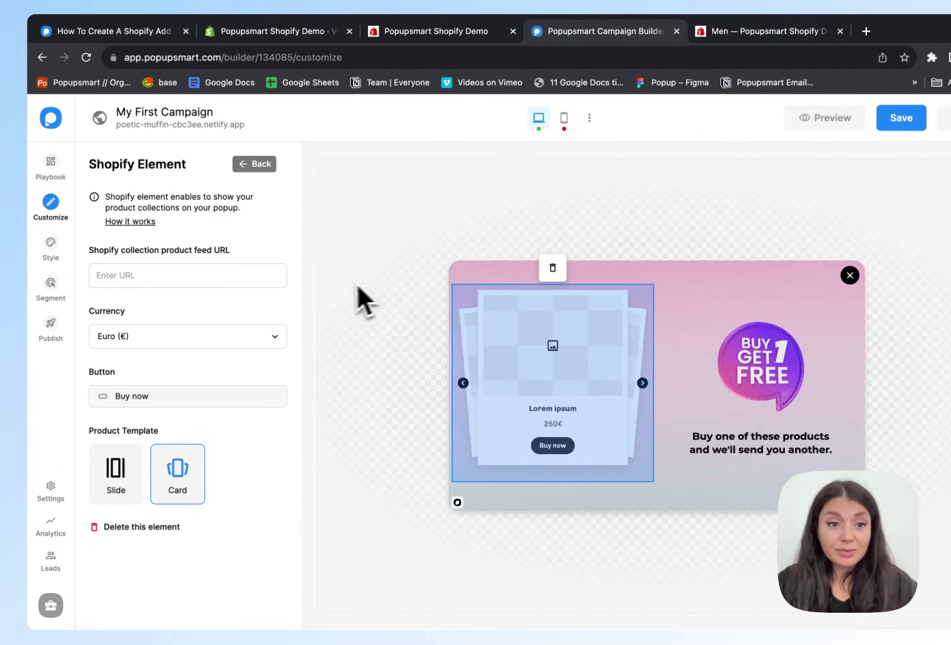
click(280, 277)
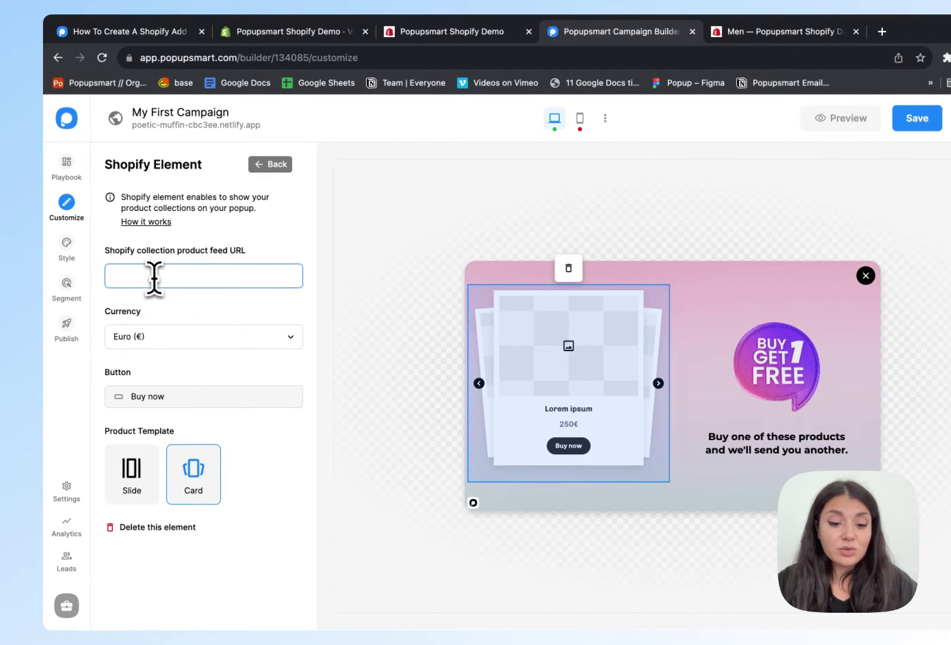
key(super+v)
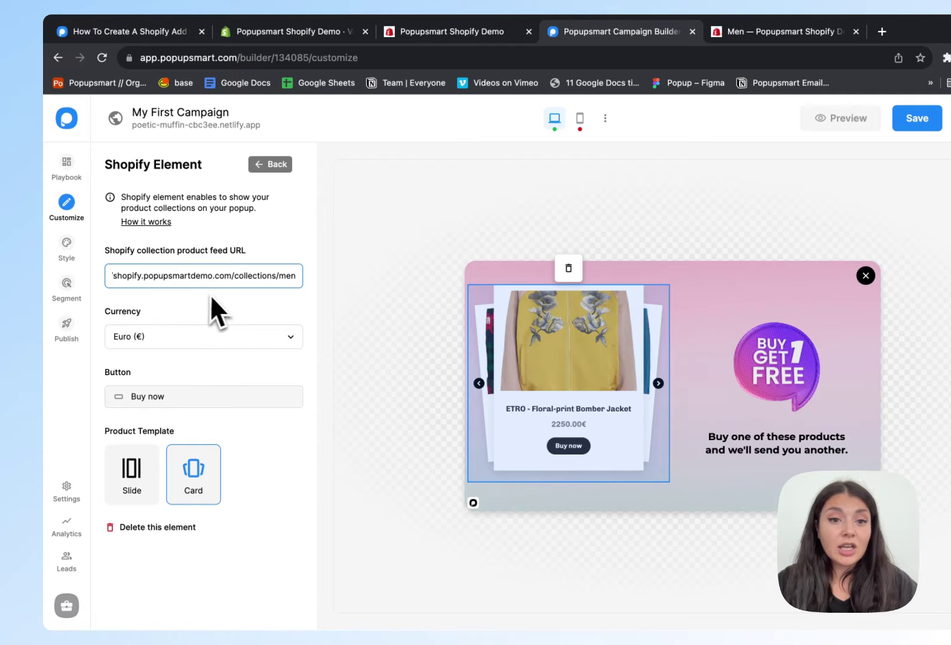
- Step through the carousel products, such as the Polo Ralph Lauren Floral-print Shirt at 500.00€
click(343, 322)
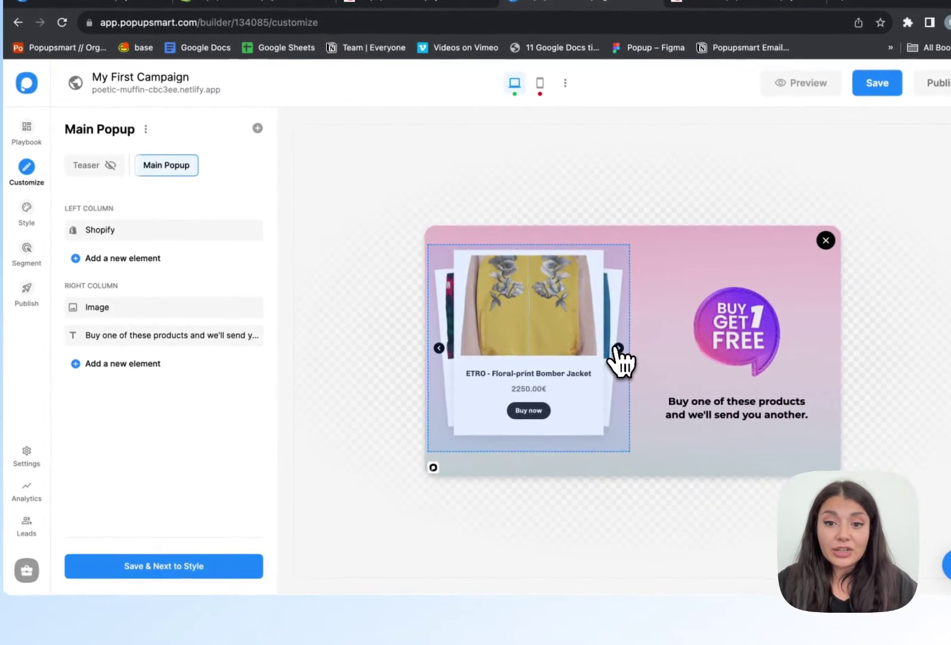
click(658, 382)
click(617, 348)
click(617, 347)
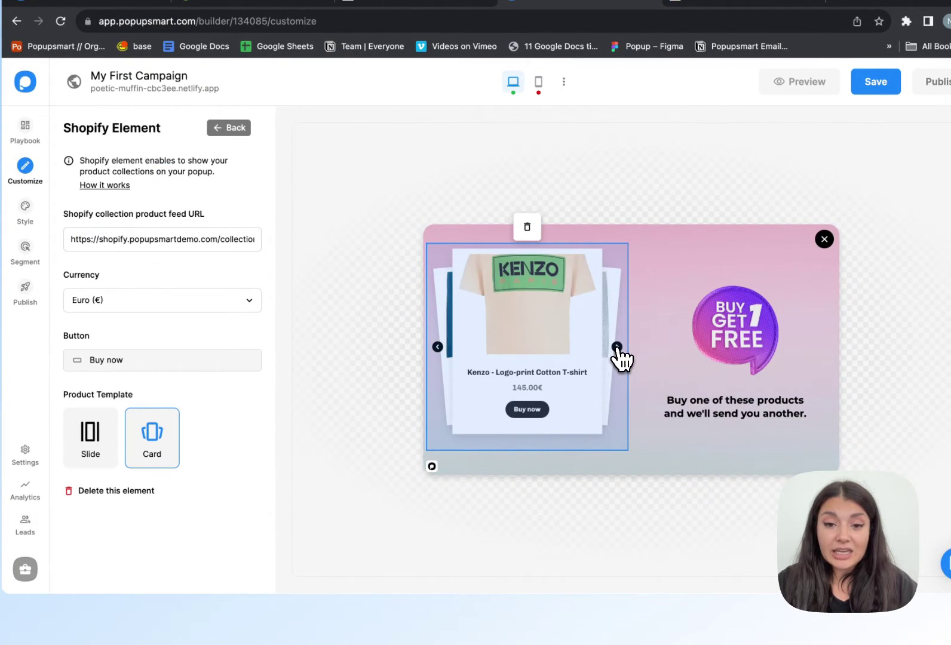
click(616, 348)
click(617, 347)
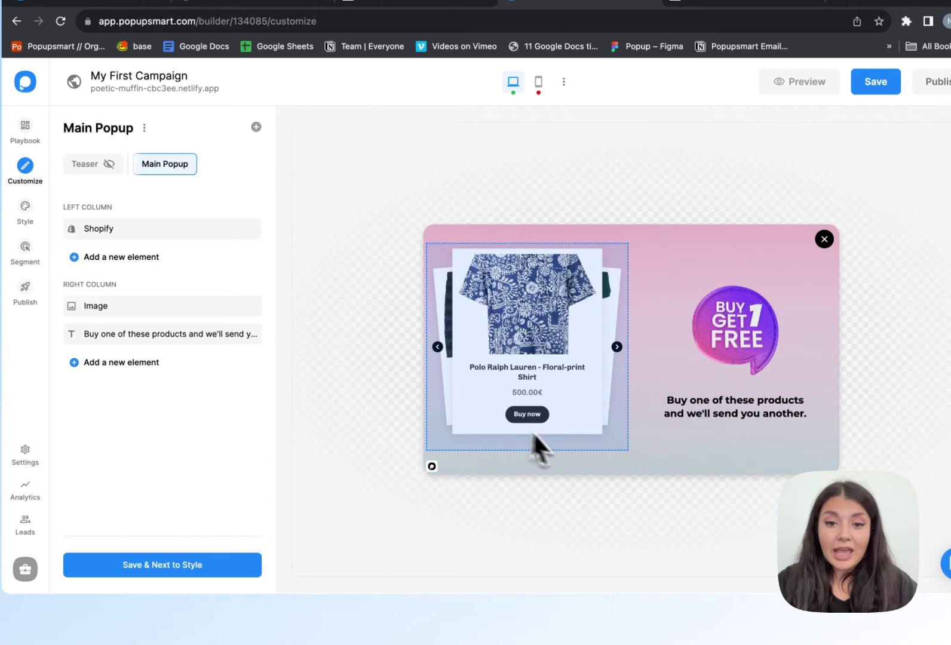
click(529, 415)
- Set the Buy now button's action to Add to Cart
scroll(239, 411, down, 5)
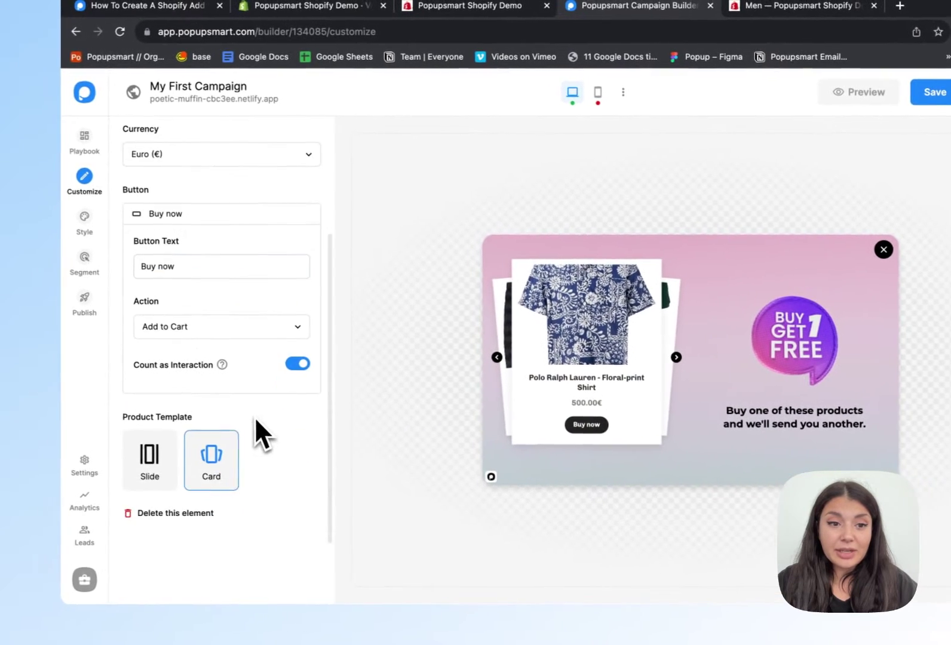
click(175, 317)
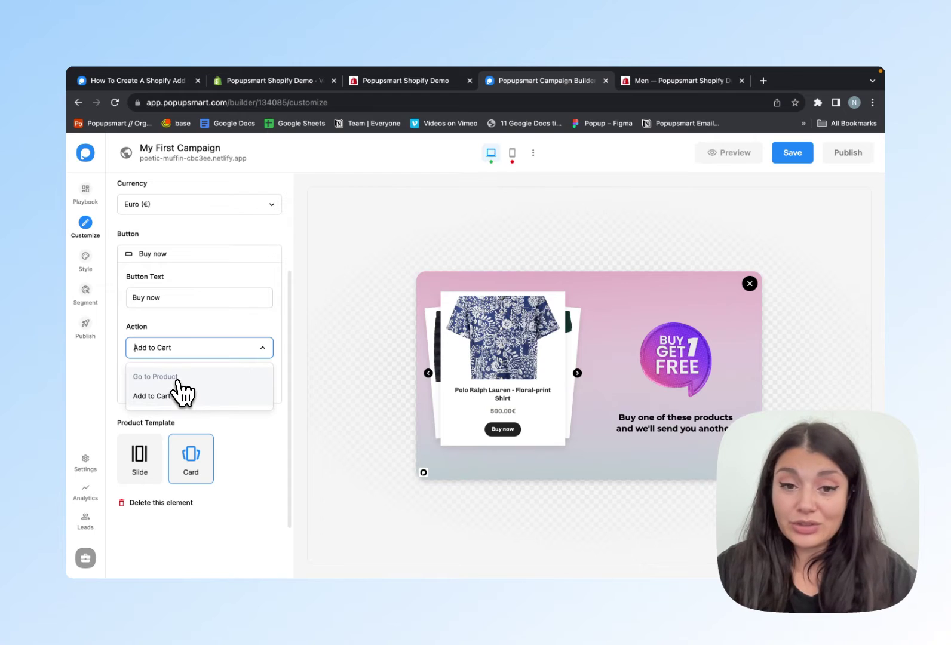
click(175, 395)
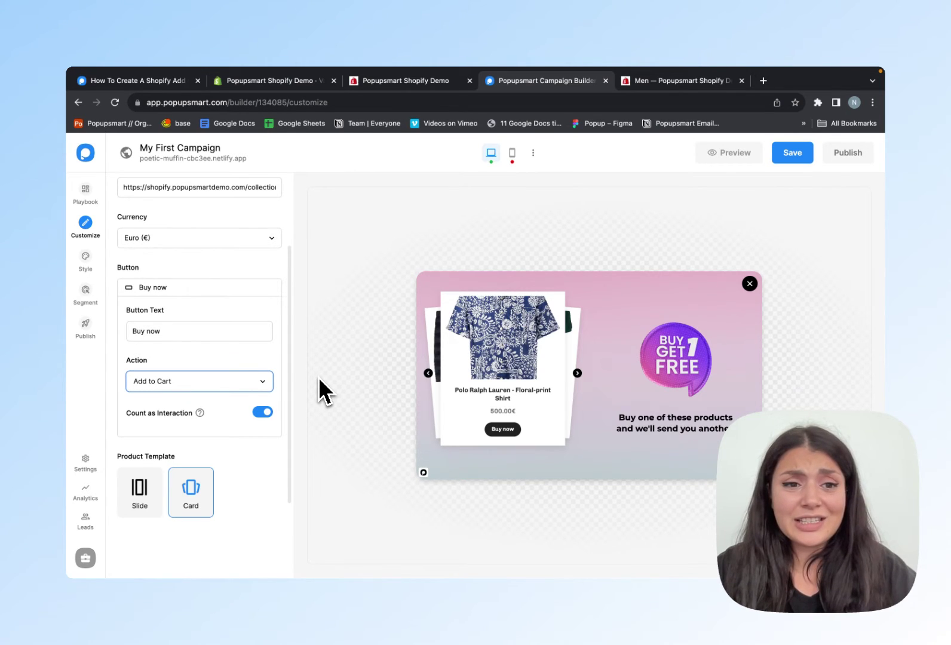